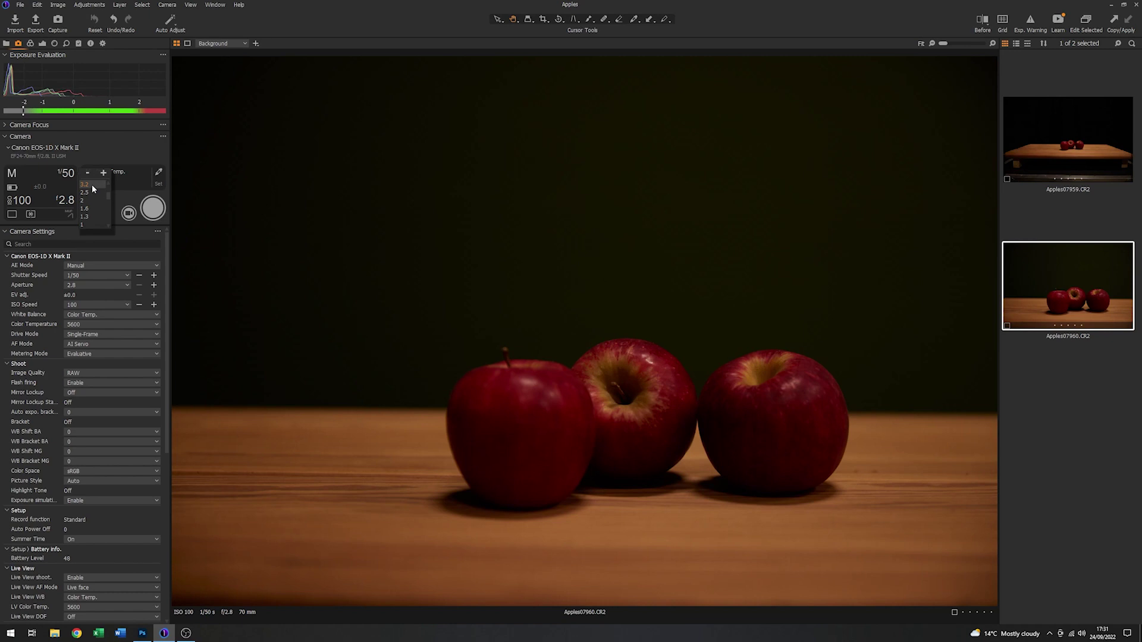
# - Choose a 3.2 second shutter speed and an f/22 aperture in the Camera tool
pyautogui.click(92, 186)
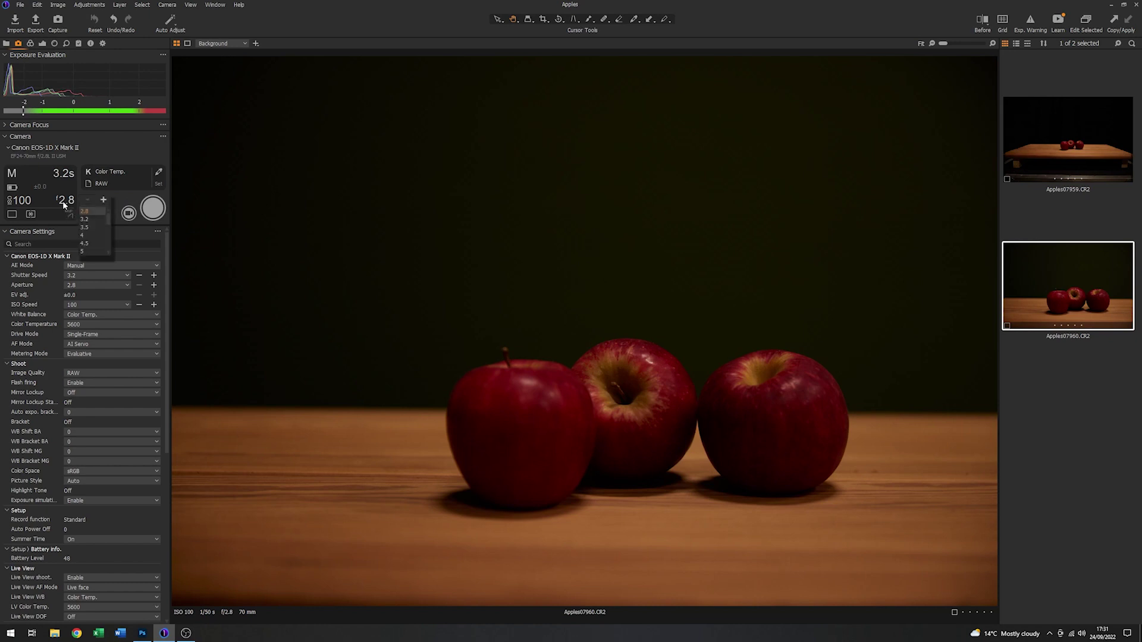
pyautogui.moveTo(109, 217); pyautogui.dragTo(115, 242)
pyautogui.click(84, 250)
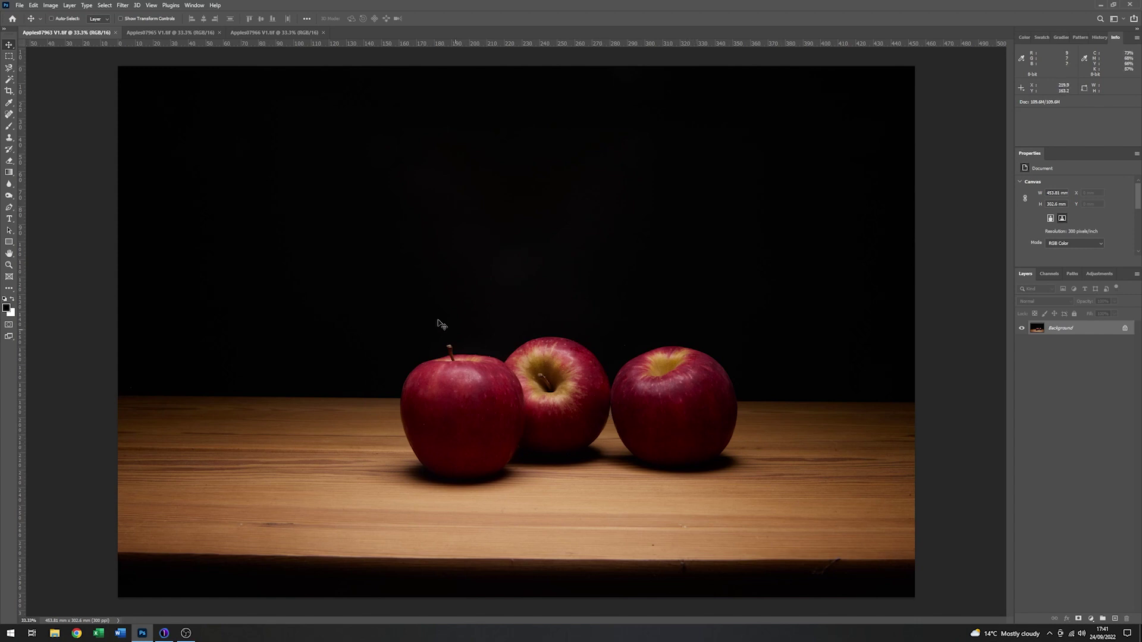
# - Step through the Apples07965 tab to the Apples07966 V1.tif exposure
pyautogui.click(166, 34)
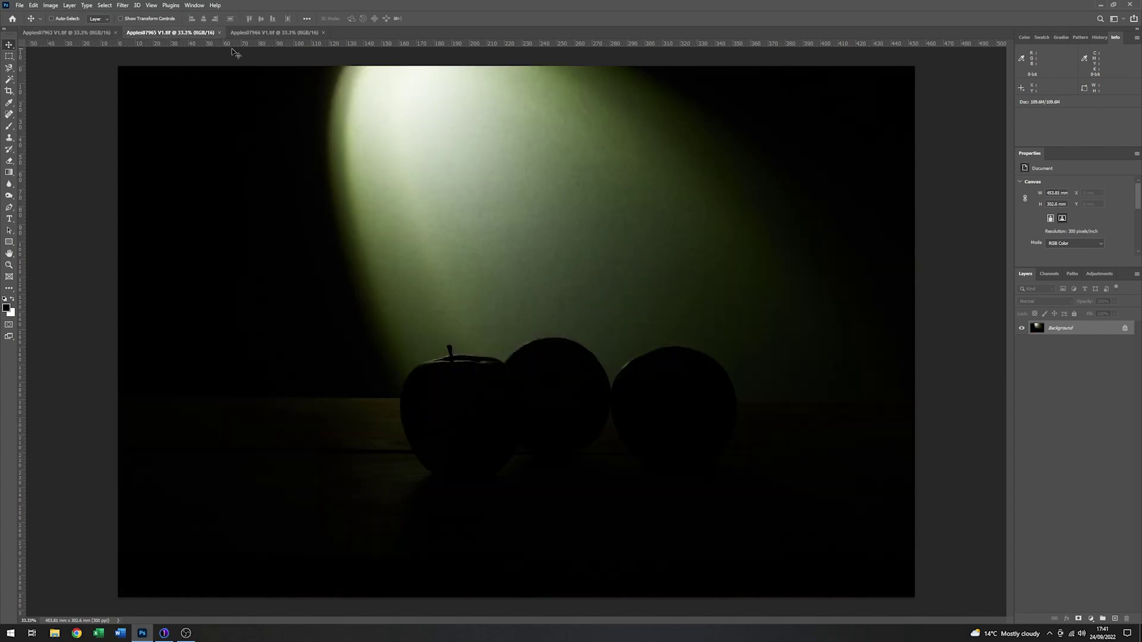
pyautogui.click(280, 33)
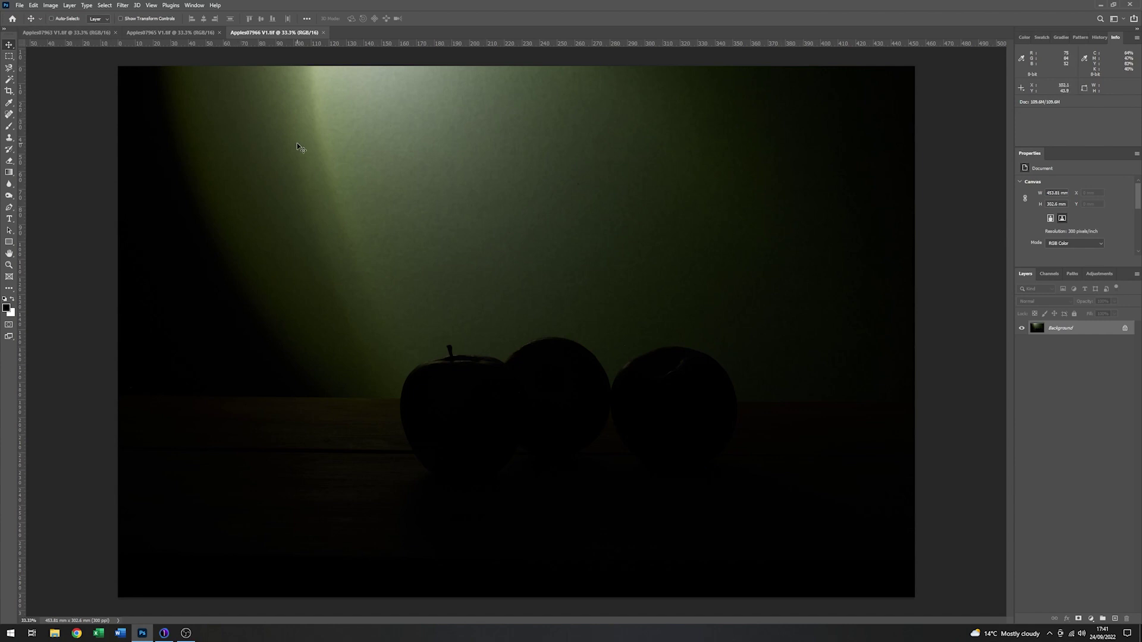
# - Start File > Scripts > Load Files into Stack and add all three open apple files
pyautogui.click(21, 5)
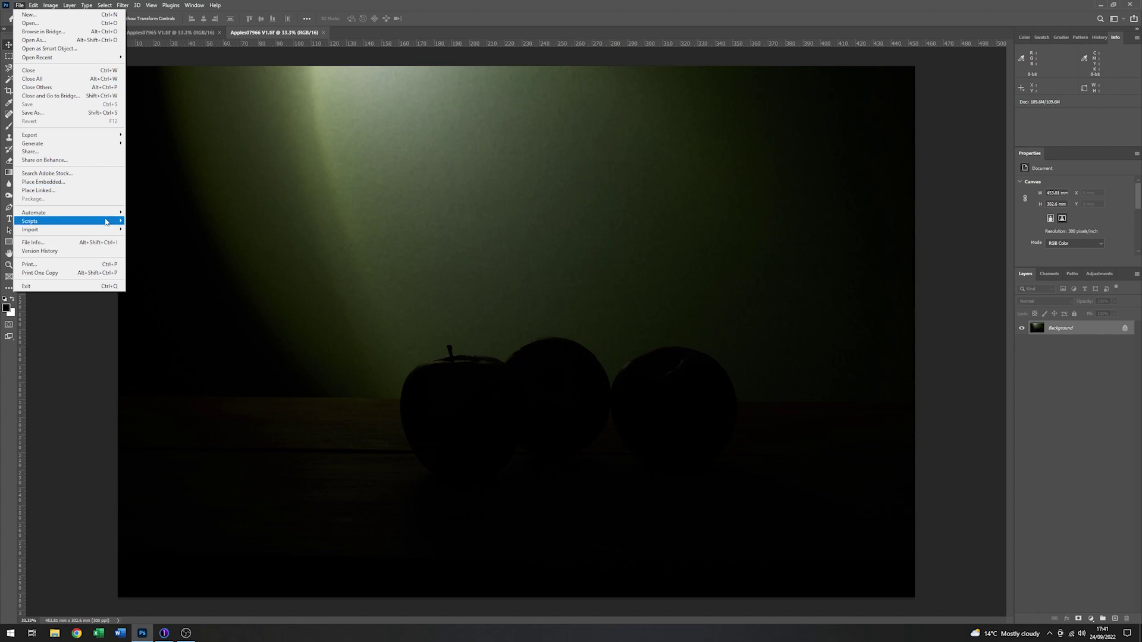
pyautogui.moveTo(106, 223)
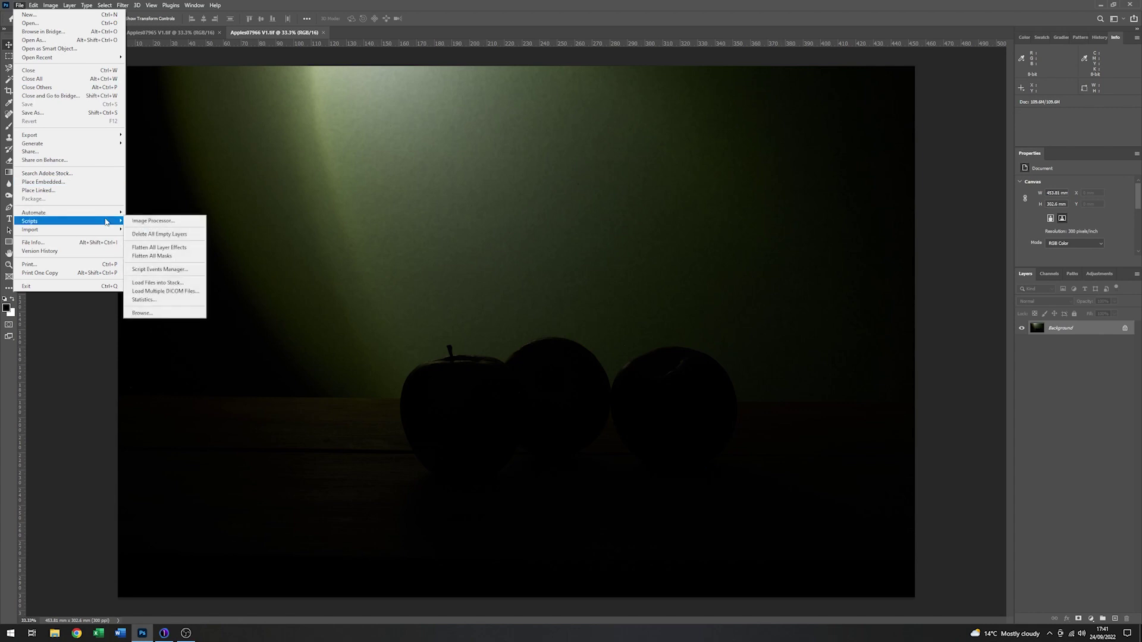
pyautogui.click(158, 283)
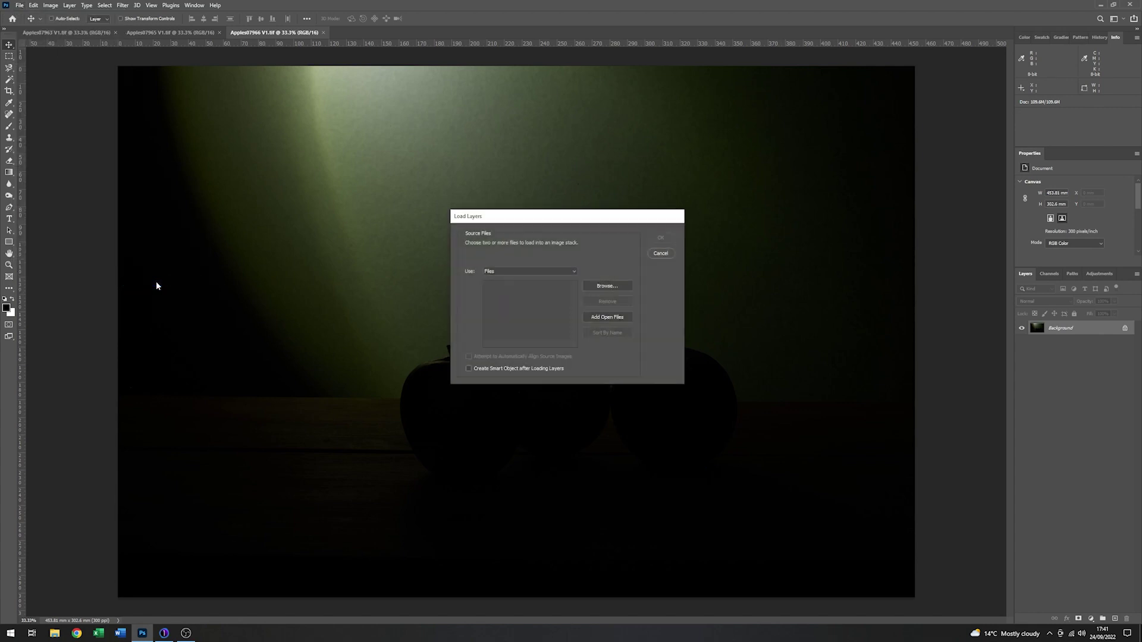
pyautogui.click(618, 319)
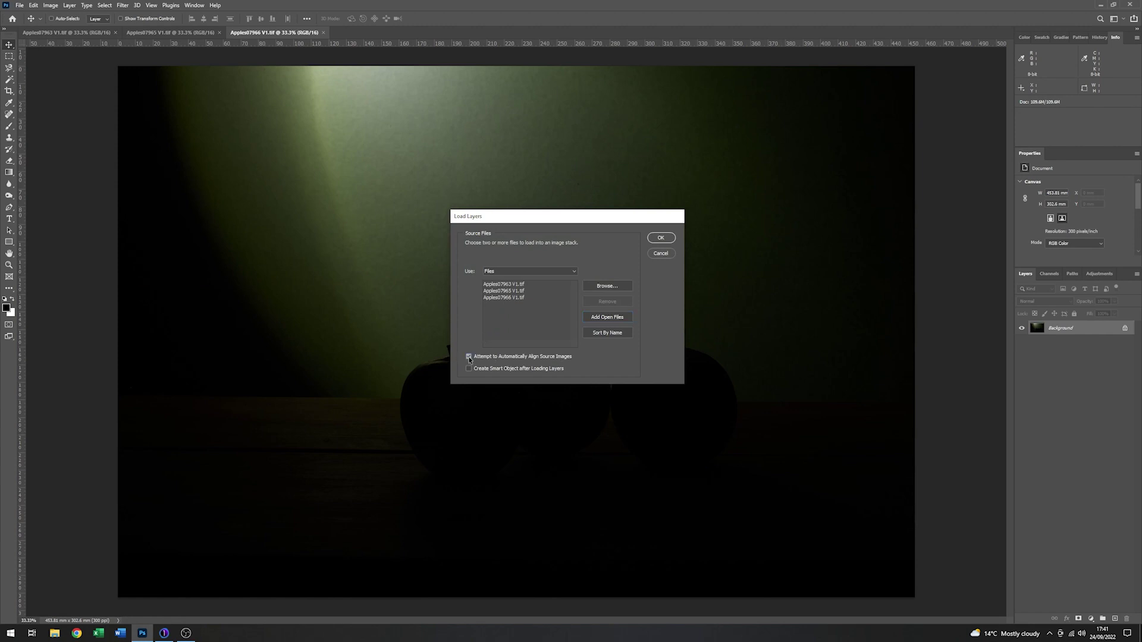
# - Load the files as layers, compare the lower layers' lighting, then select Apples07963
pyautogui.click(662, 238)
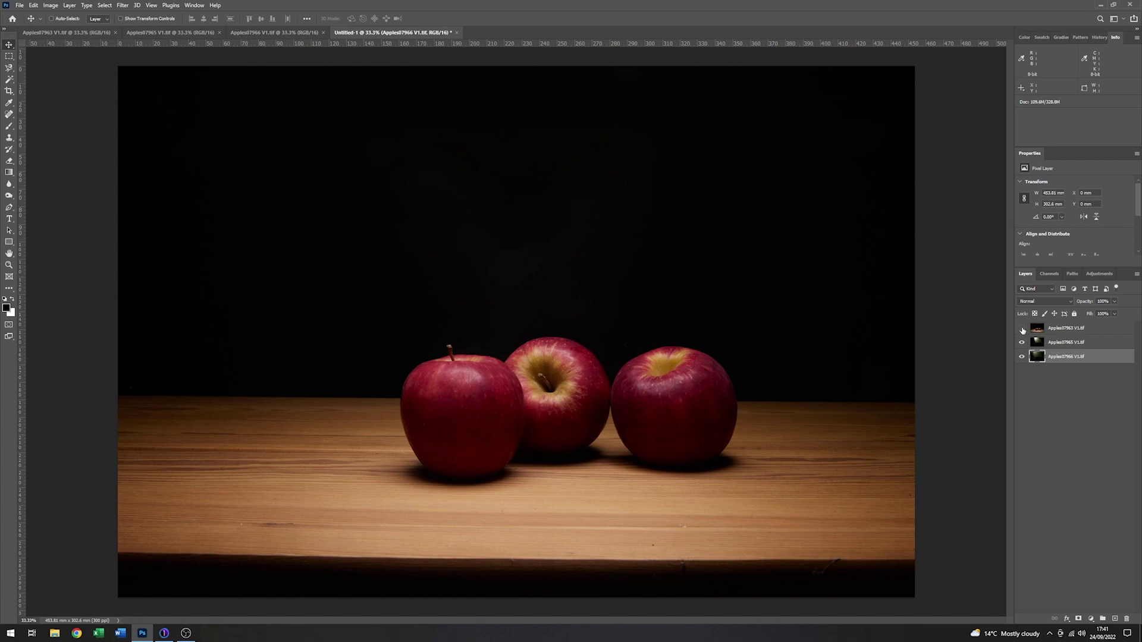
pyautogui.click(1022, 329)
pyautogui.click(1022, 343)
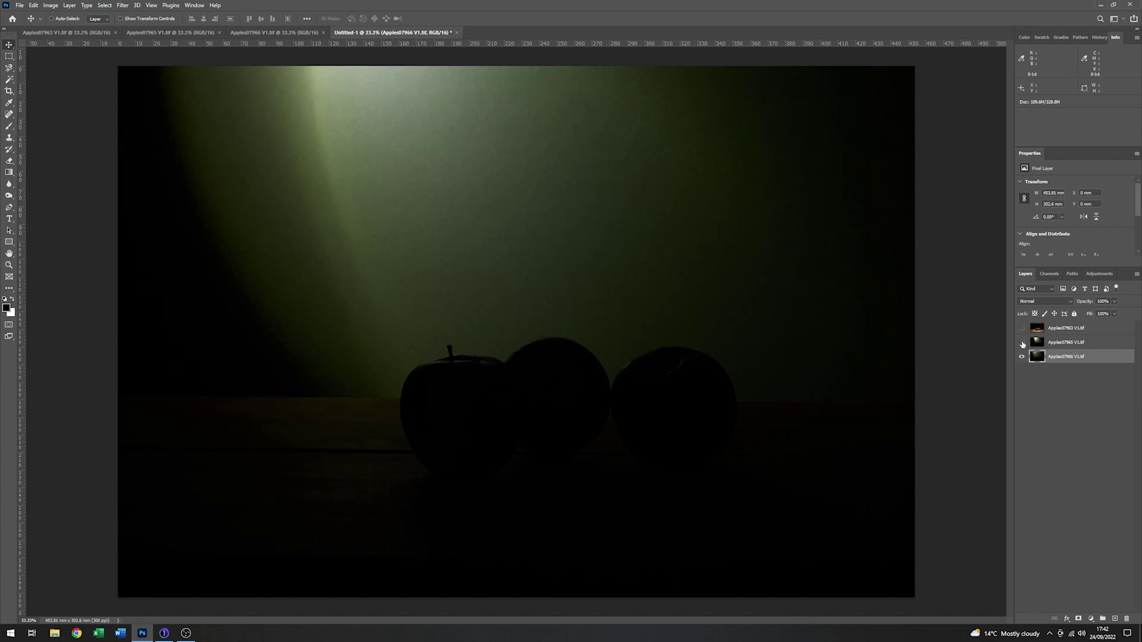
pyautogui.click(1022, 342)
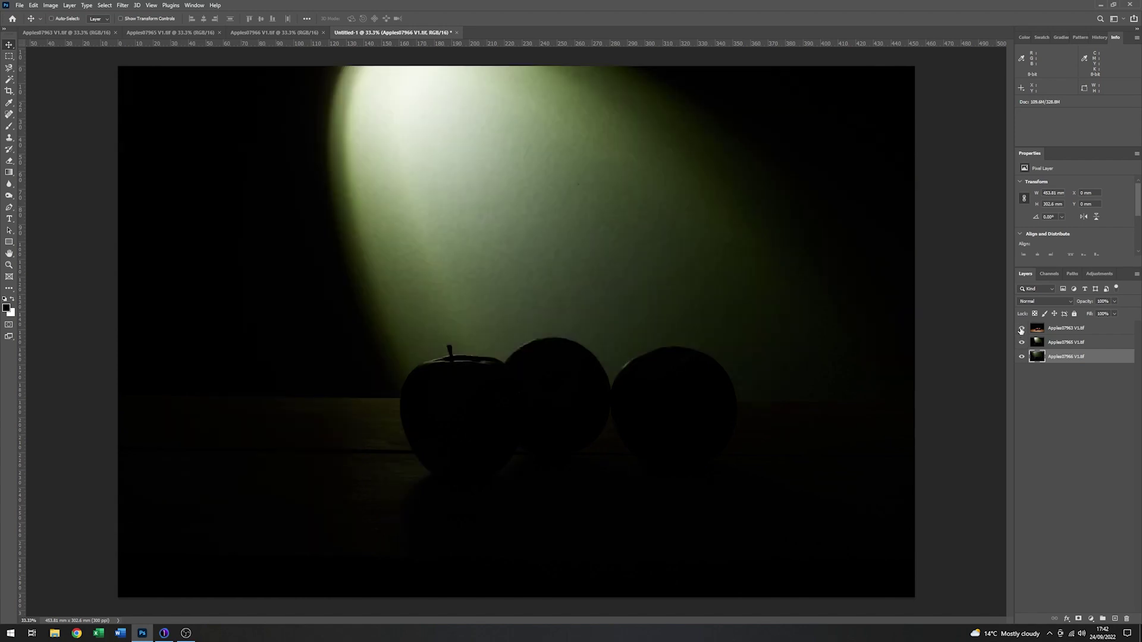
pyautogui.click(1022, 329)
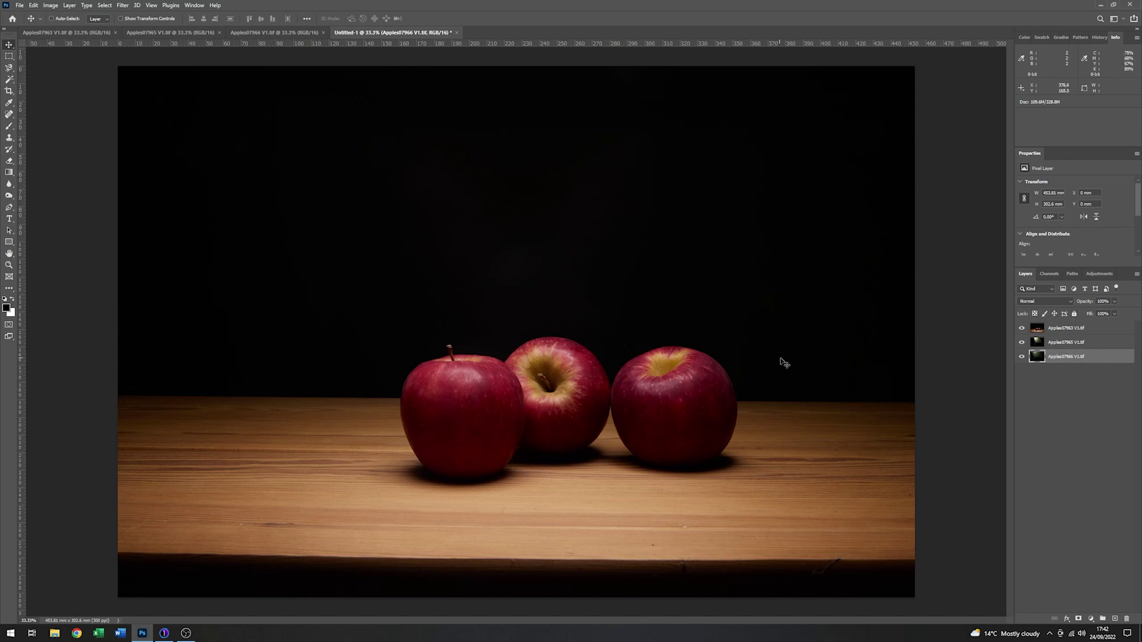
pyautogui.click(1094, 329)
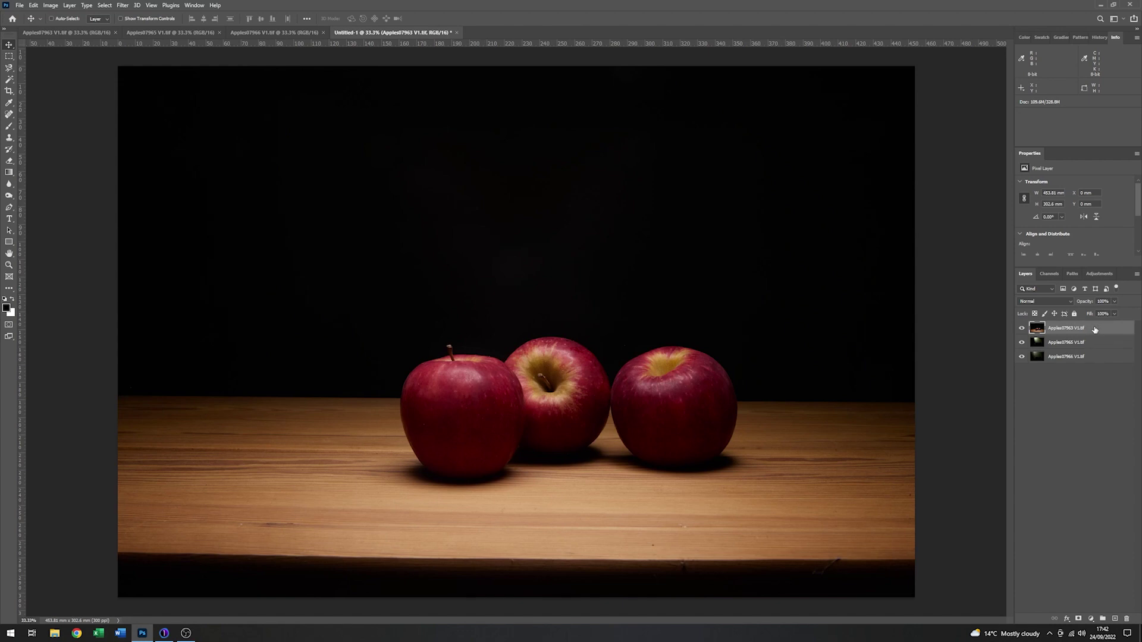
# - Try Linear Dodge (Add) on the top layer, then set Apples07965 to Lighten
pyautogui.click(1071, 302)
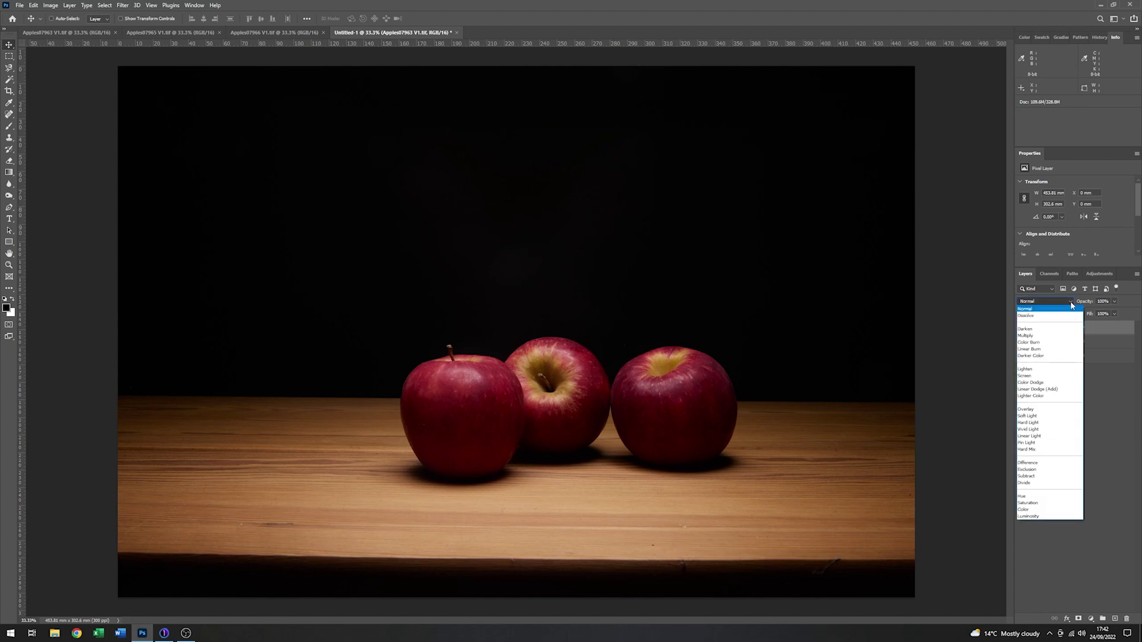
pyautogui.click(1049, 390)
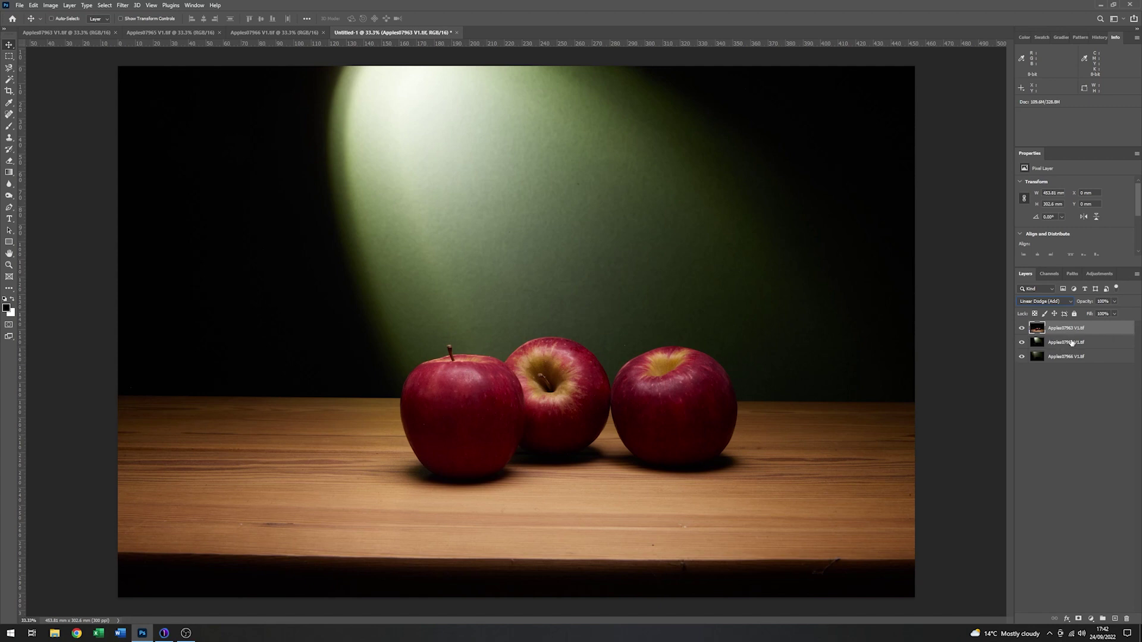
pyautogui.click(1101, 343)
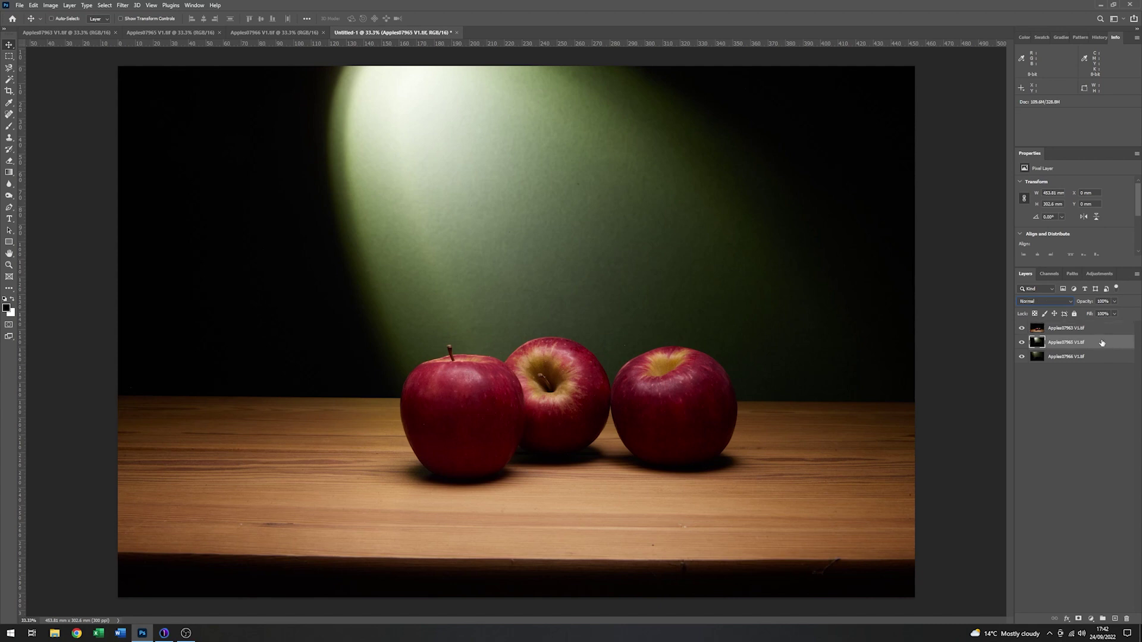
pyautogui.click(1072, 299)
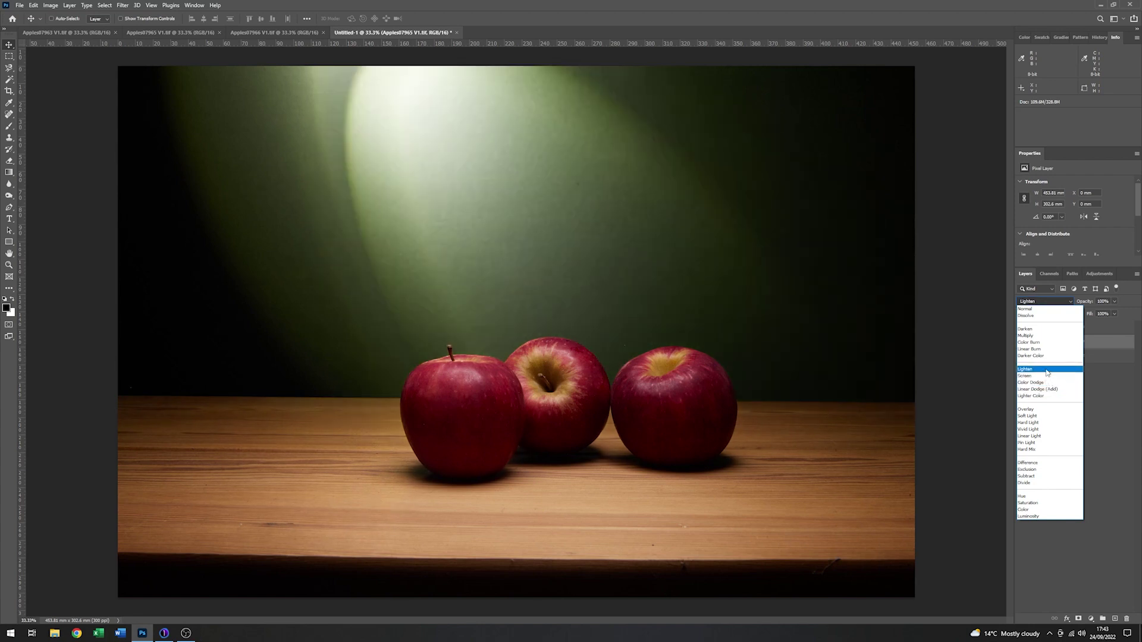
pyautogui.click(1047, 370)
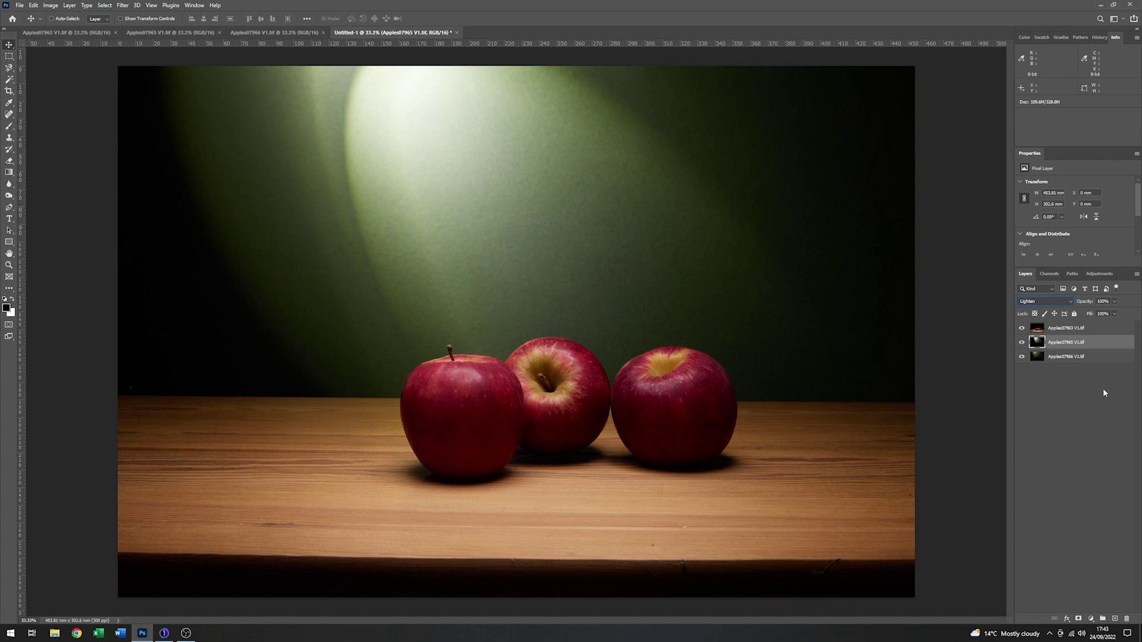
# - Toggle the bottom and spotlight layers to compare, then lower Apples07965's opacity to 47%
pyautogui.click(1023, 357)
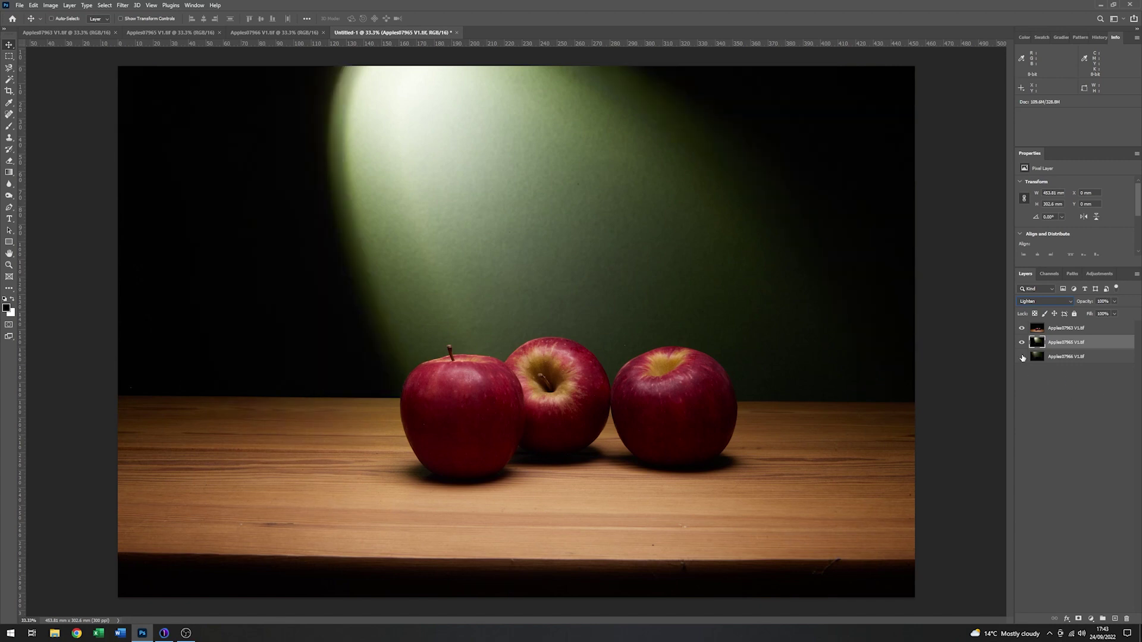
pyautogui.click(1022, 356)
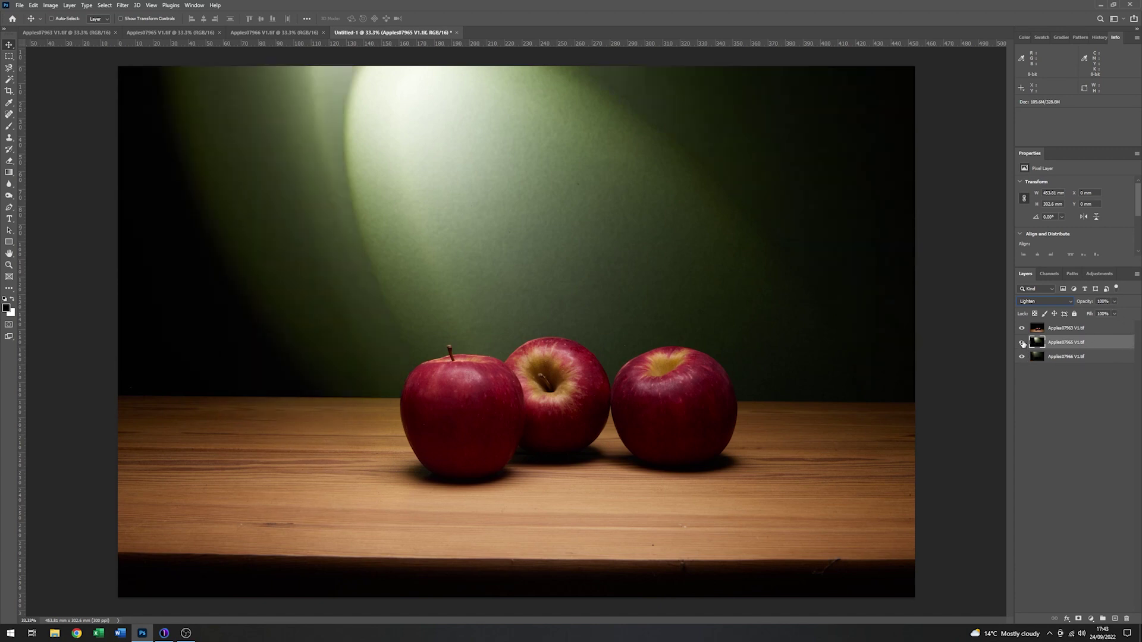
pyautogui.click(1023, 343)
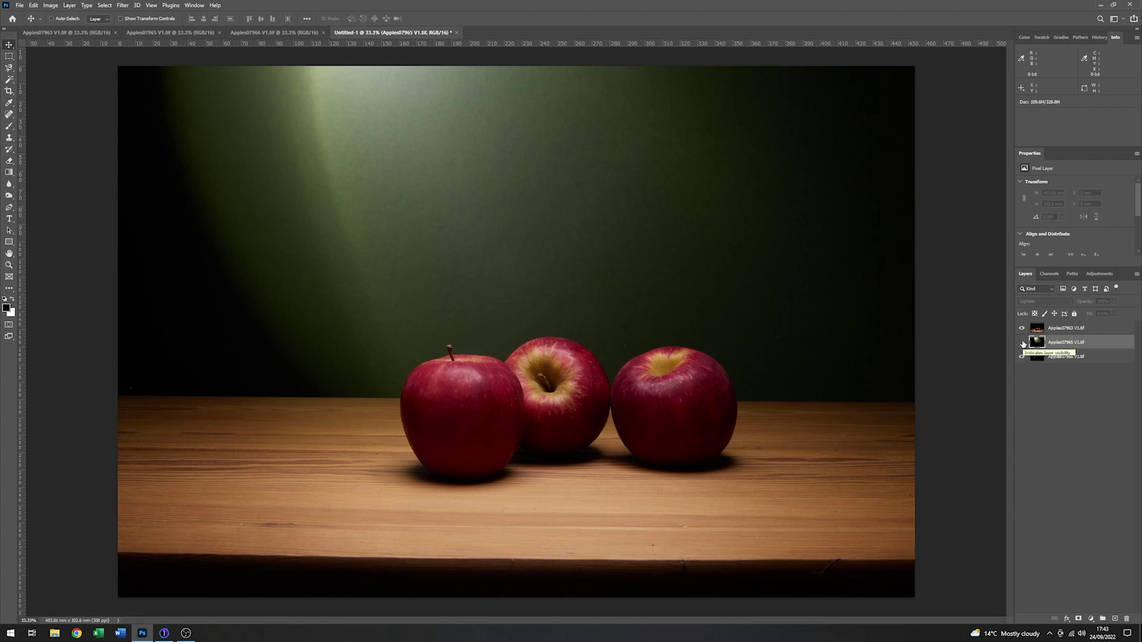
pyautogui.click(1022, 343)
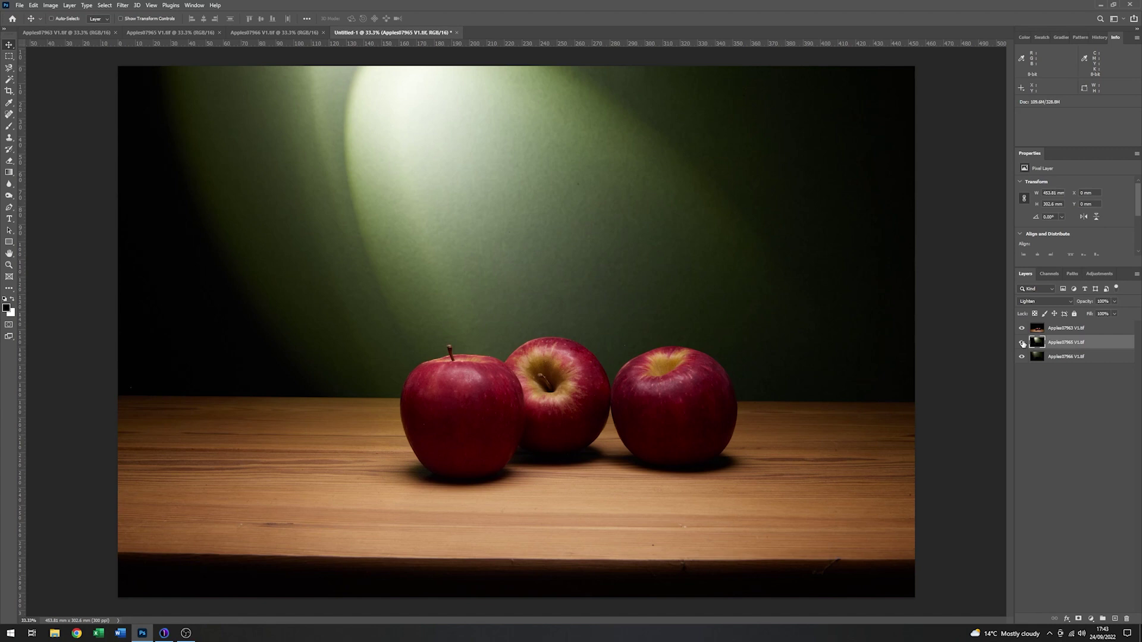
pyautogui.click(1022, 344)
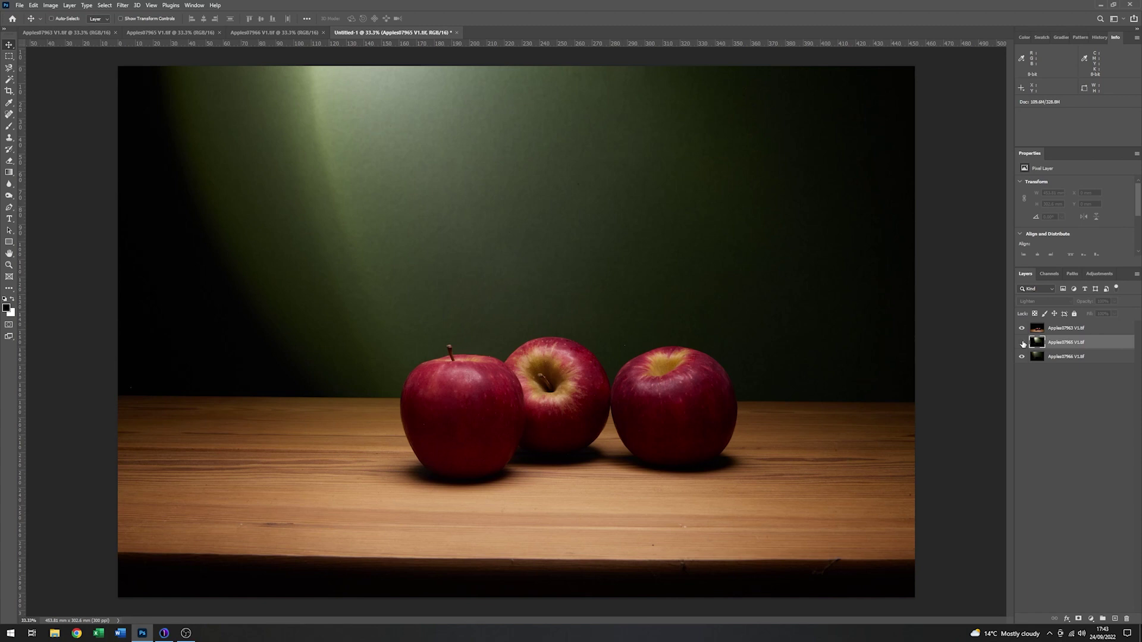
pyautogui.click(1022, 344)
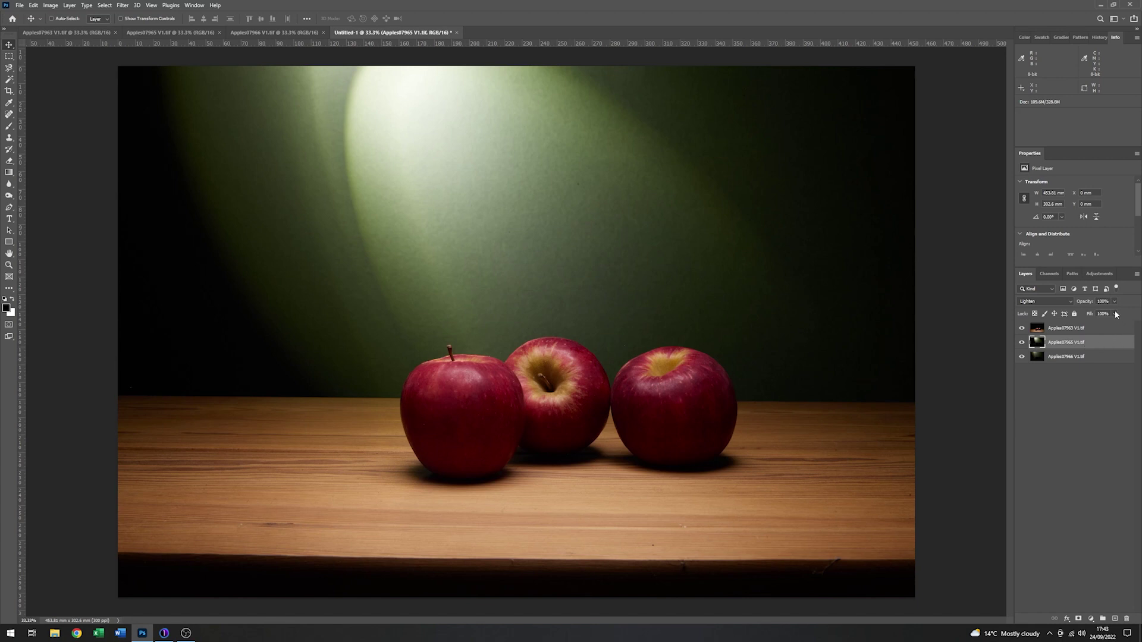
pyautogui.click(1116, 314)
pyautogui.moveTo(1115, 314); pyautogui.dragTo(1095, 312)
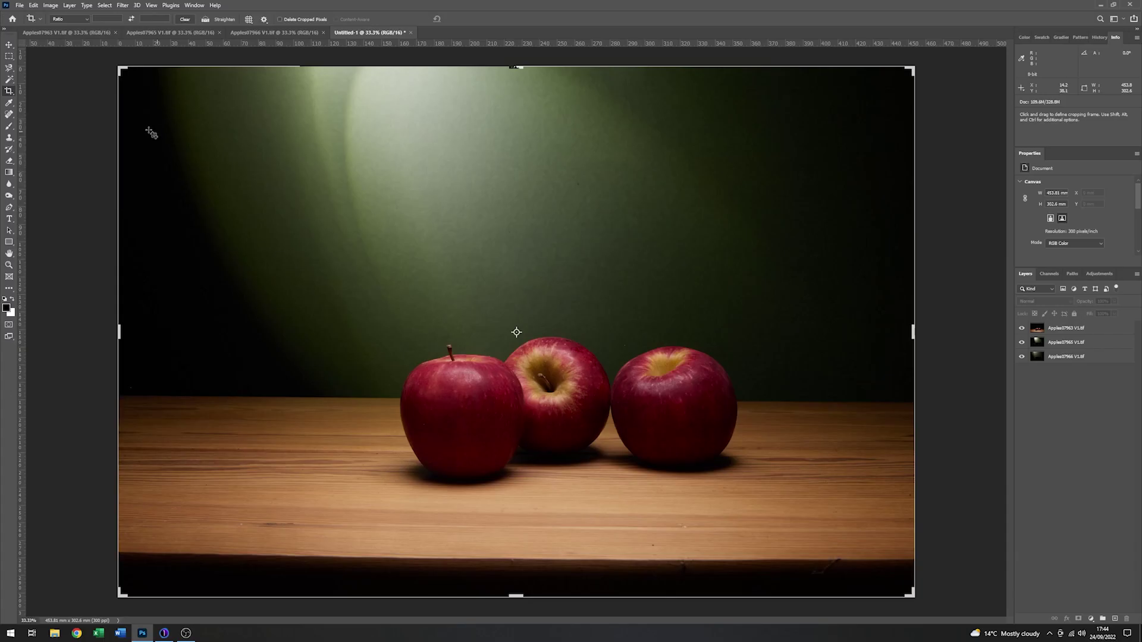
# - Choose the 16 : 9 ratio preset for the crop
pyautogui.click(88, 20)
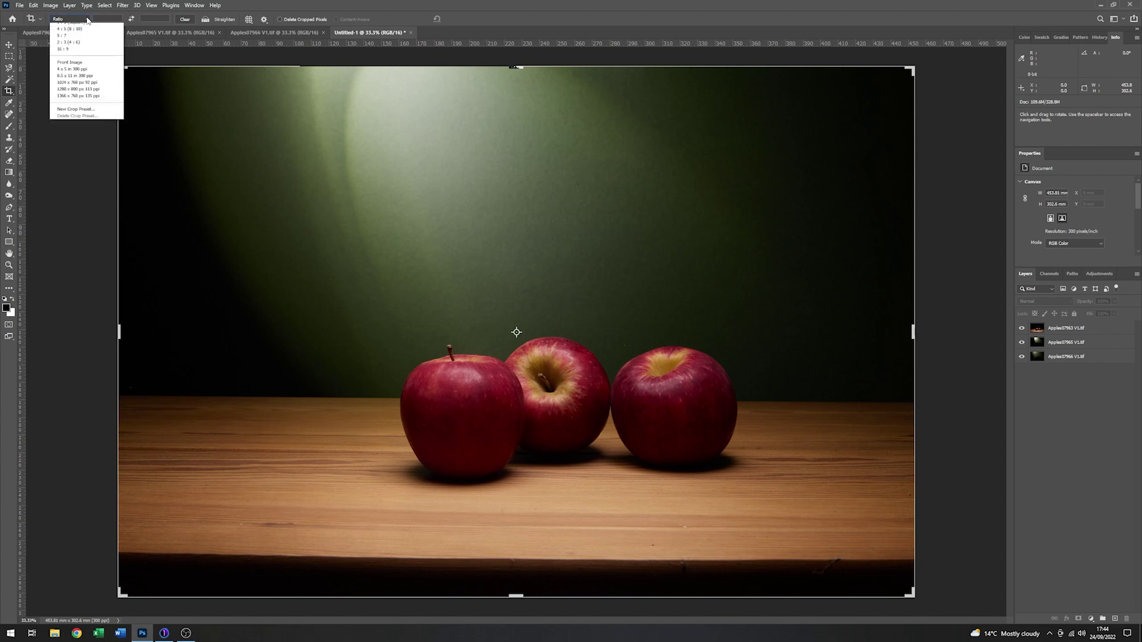
pyautogui.click(61, 80)
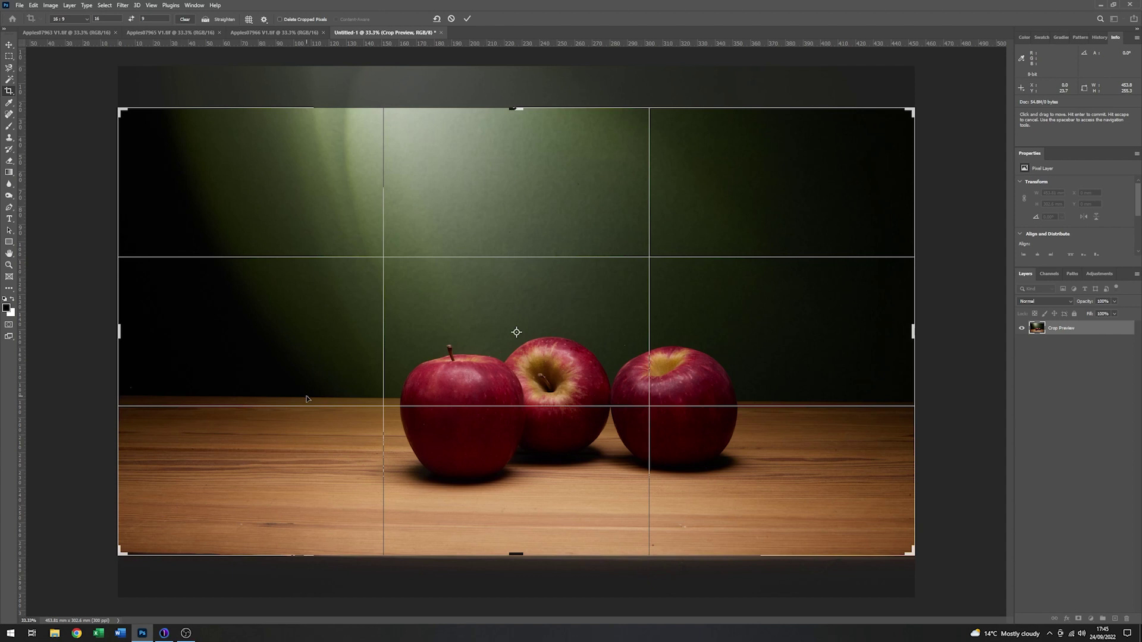
# - Straighten along the table edge and pull the crop corners in to about 432 × 243 mm
pyautogui.click(217, 21)
pyautogui.moveTo(168, 396); pyautogui.dragTo(865, 406)
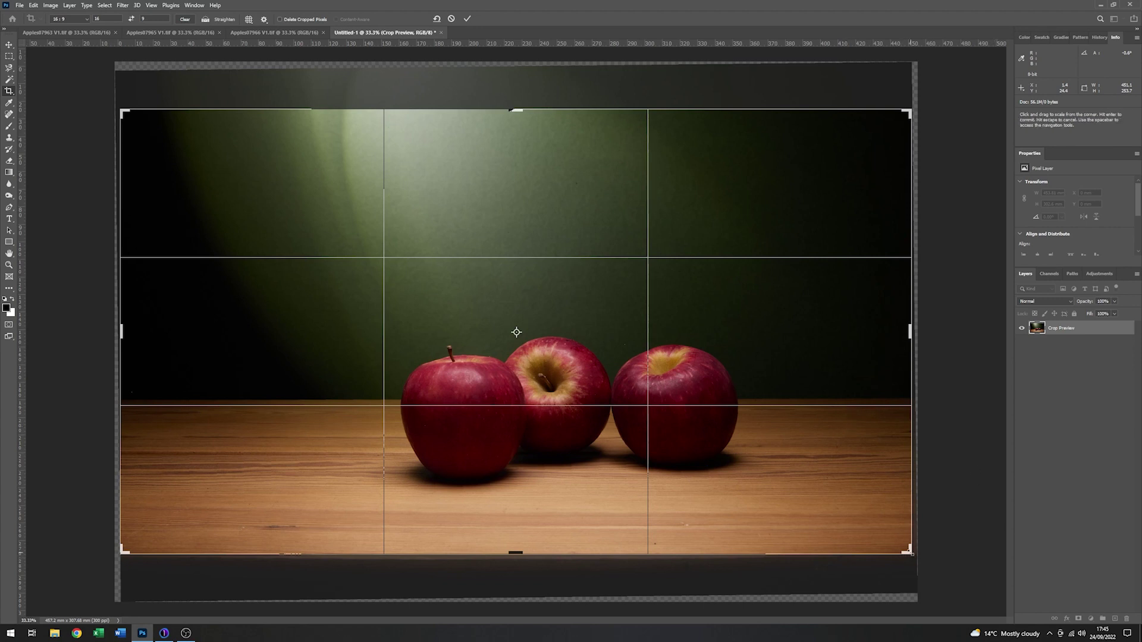
pyautogui.moveTo(911, 553); pyautogui.dragTo(905, 541)
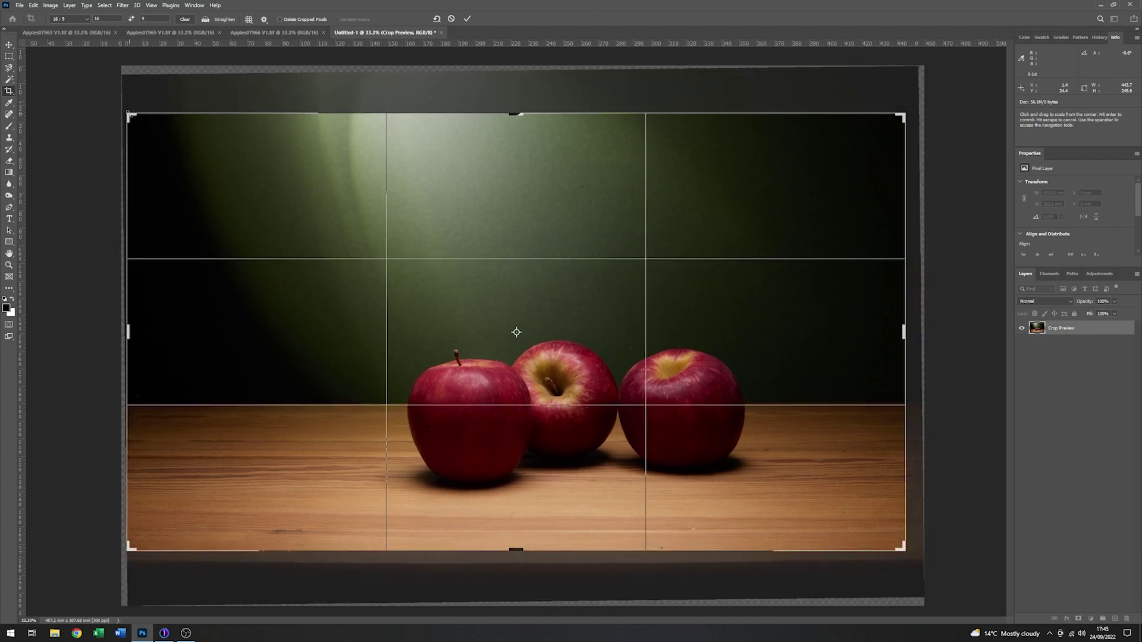
pyautogui.moveTo(129, 114); pyautogui.dragTo(139, 122)
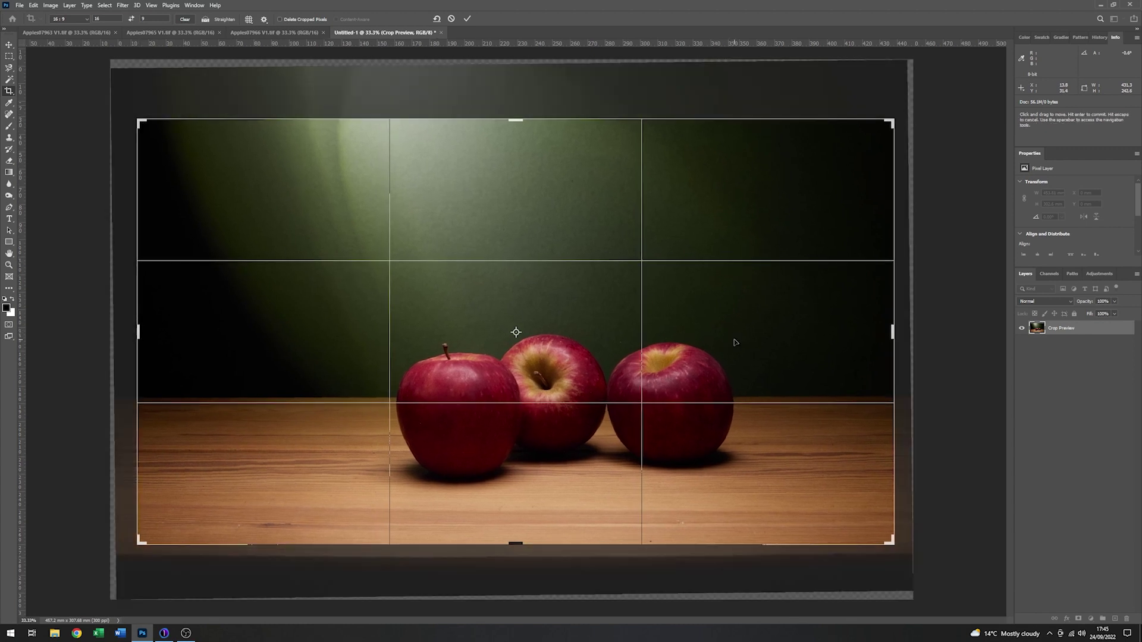